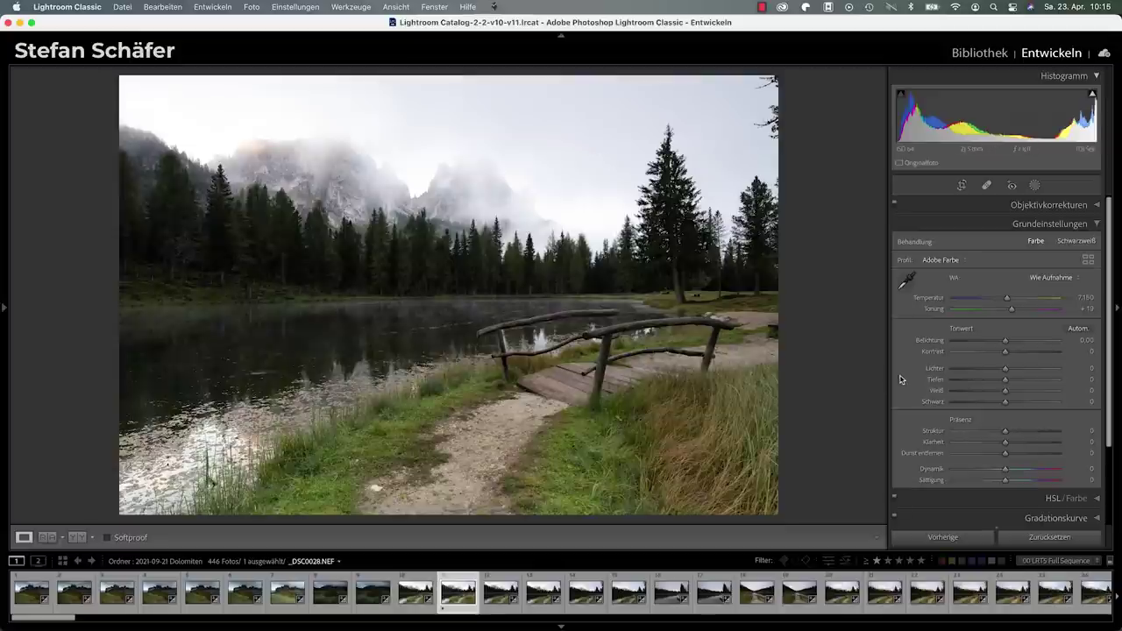
- Set Highlights −50, Shadows +16, Contrast +4, Blacks −10 and Whites −6 in the Basic panel
left_click_drag(1005, 372, 979, 373)
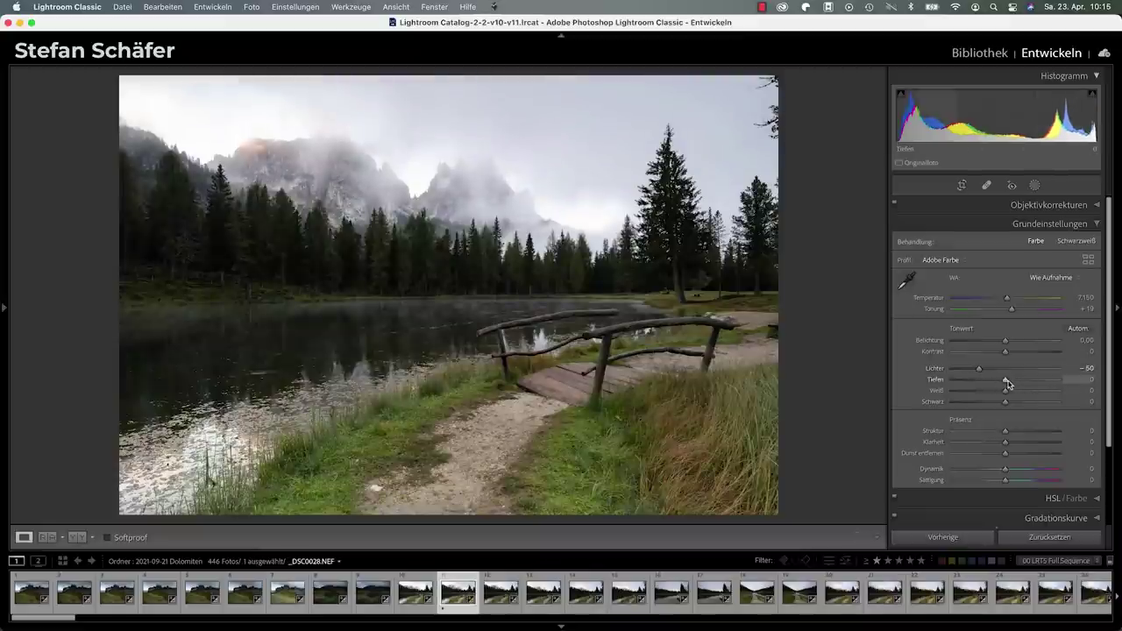
left_click_drag(1006, 379, 1013, 382)
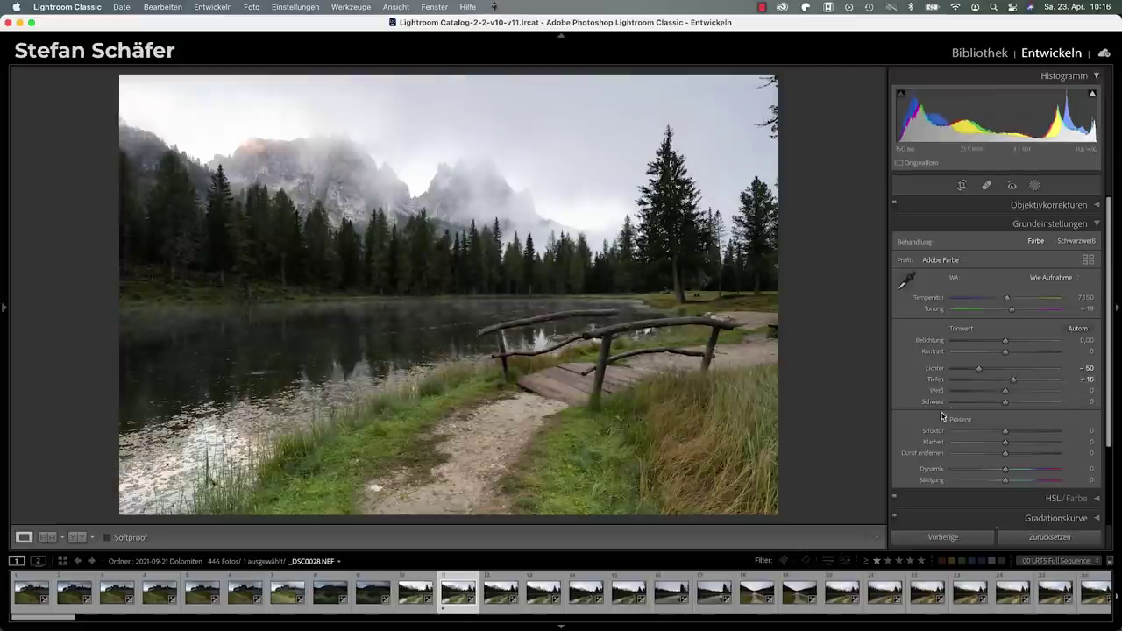
left_click_drag(1005, 352, 1009, 356)
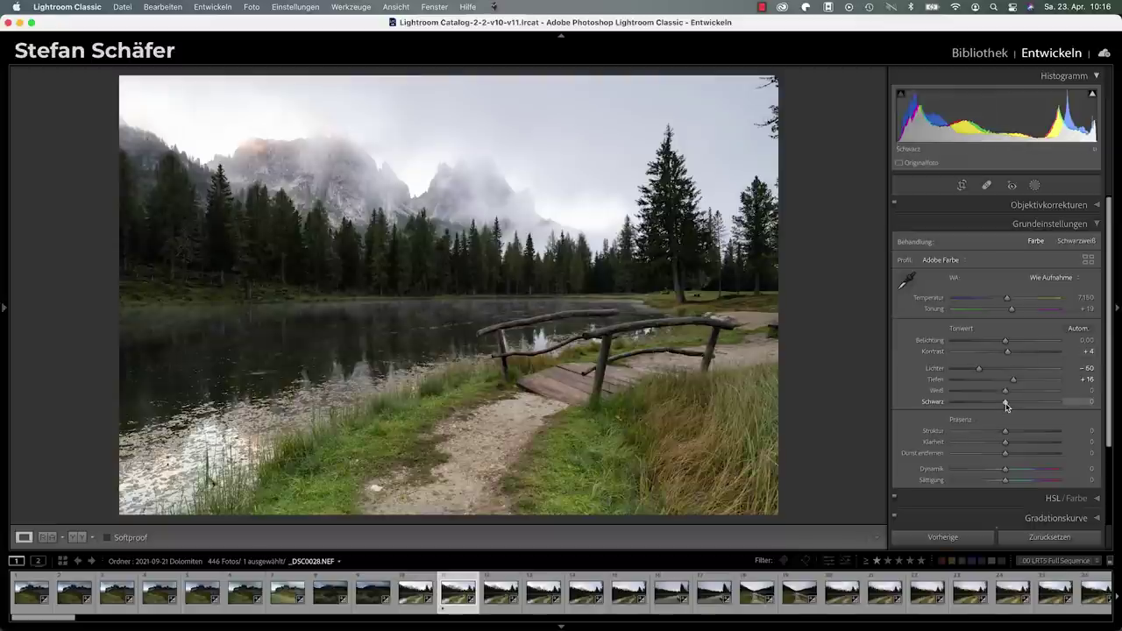
left_click_drag(1006, 403, 1001, 407)
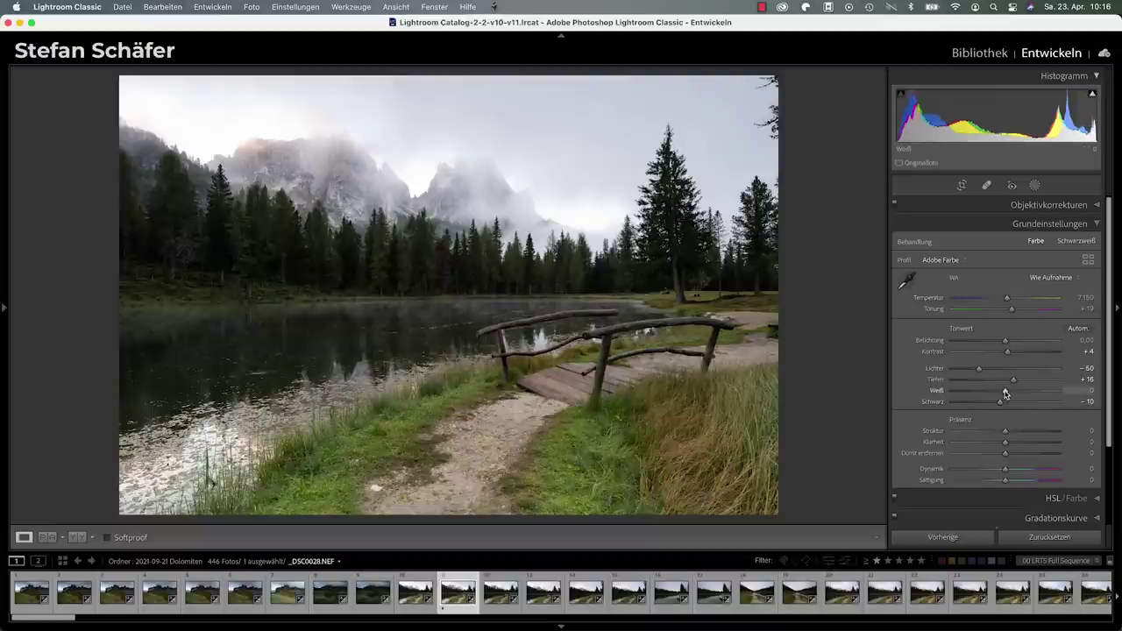
left_click_drag(1005, 393, 1000, 394)
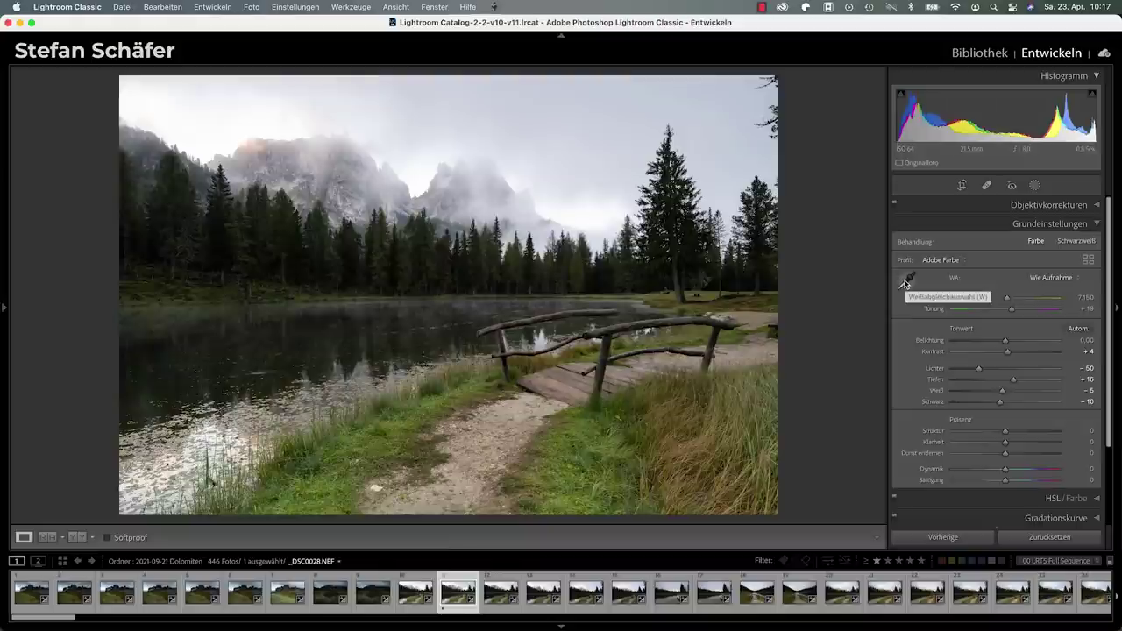
- Sample the misty sky with the white-balance eyedropper, giving Temperature 9,000 and Tint +18
left_click(905, 282)
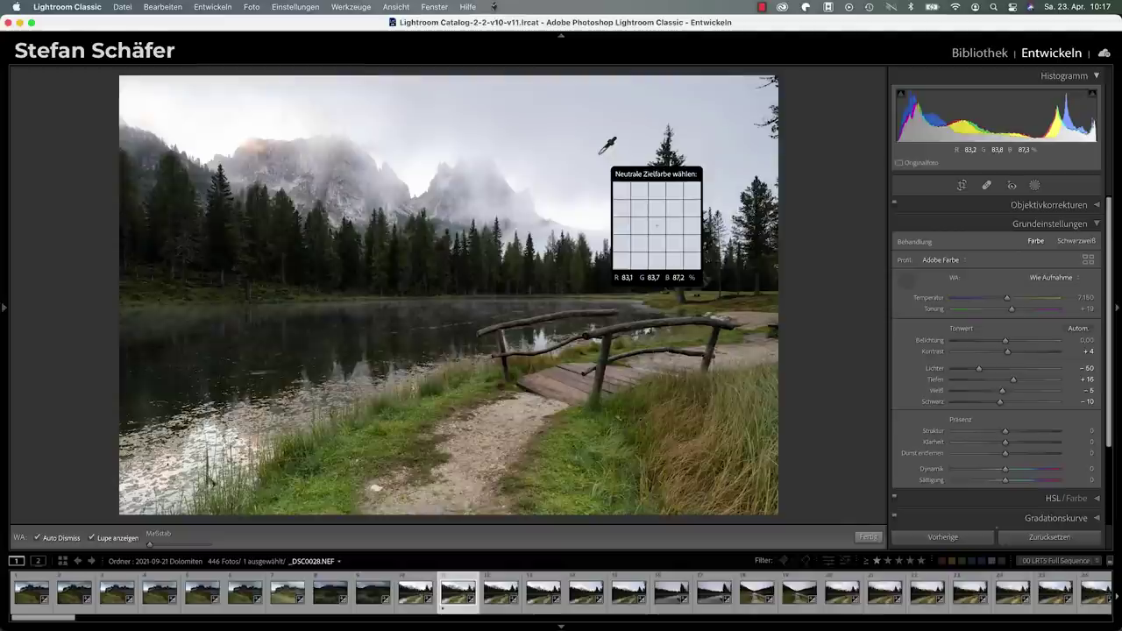
left_click(600, 153)
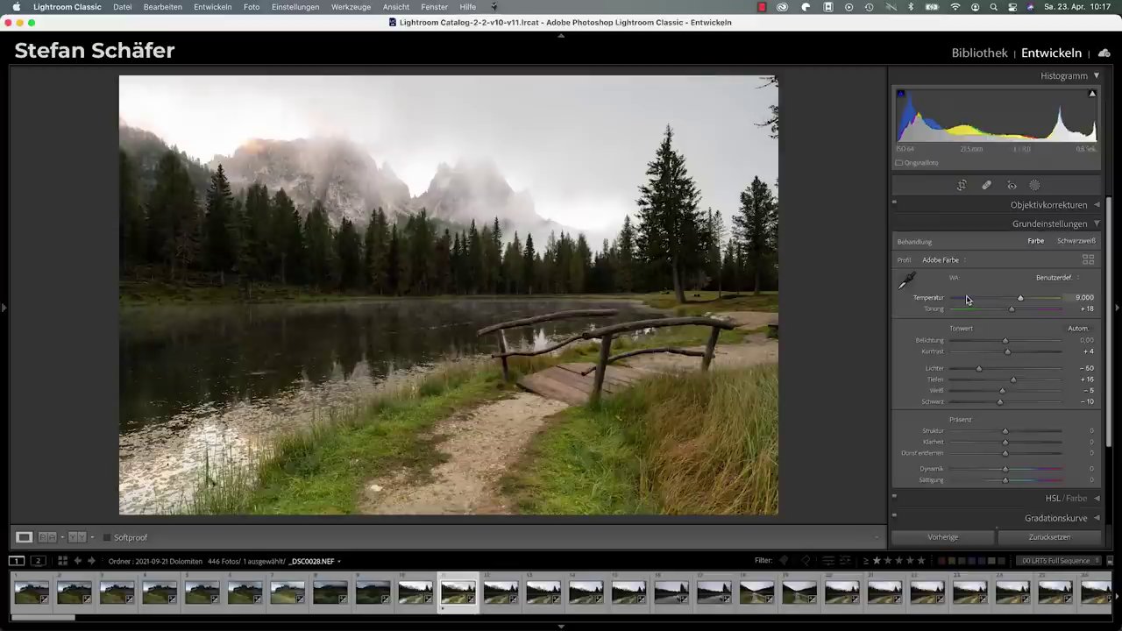
- Undo the custom white balance, try the Tageslicht and Bewölkt presets, then choose Schatten
key("super+z")
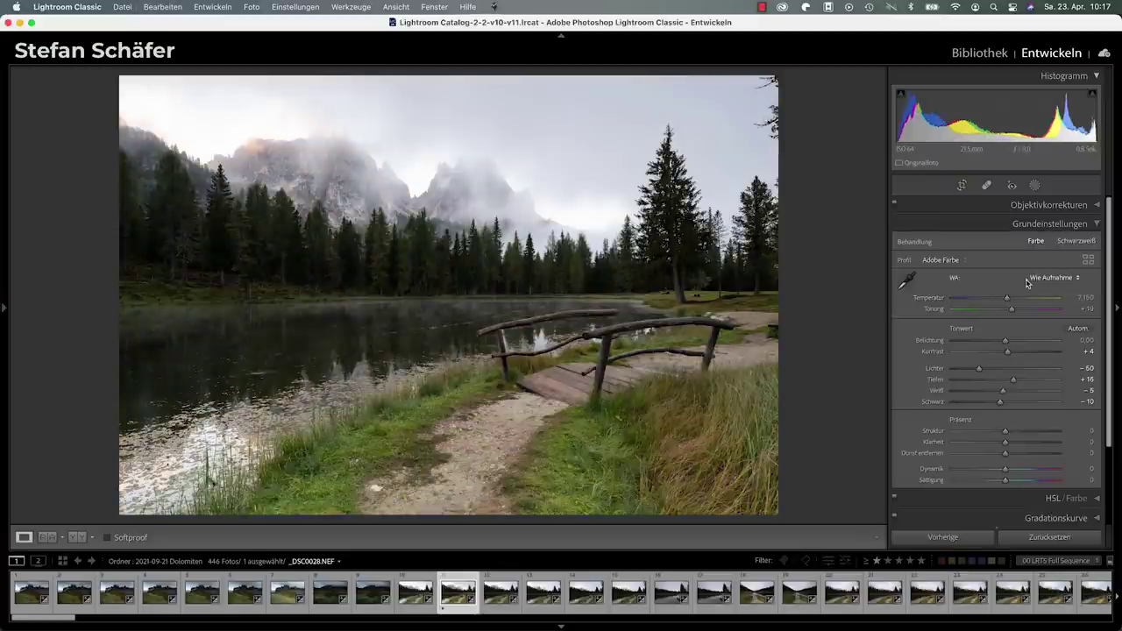
left_click(1051, 277)
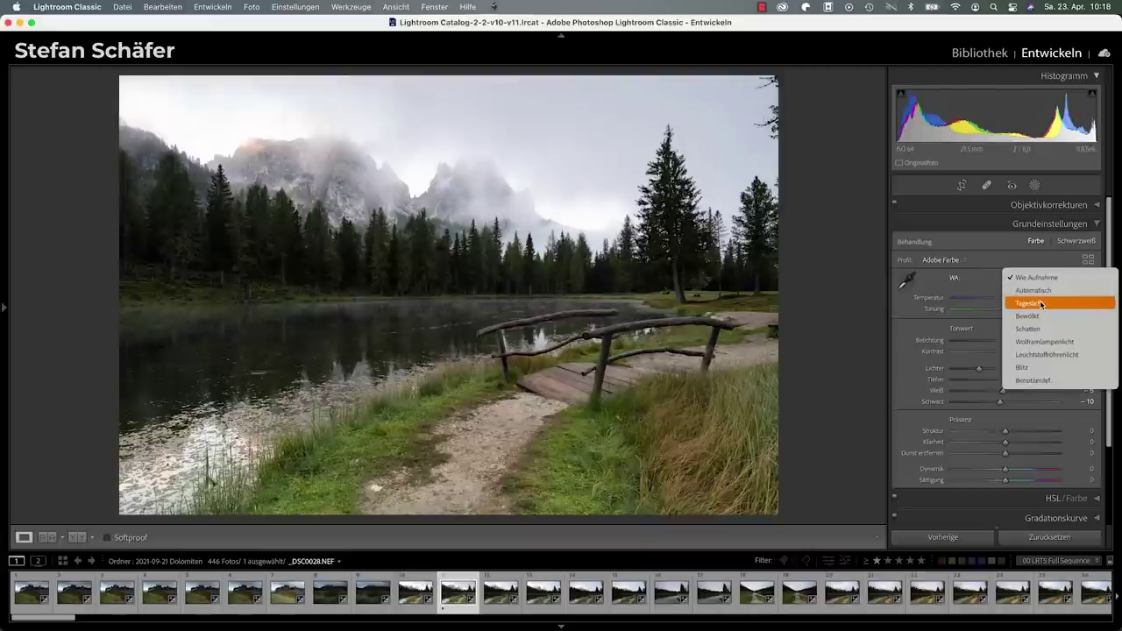
left_click(1041, 303)
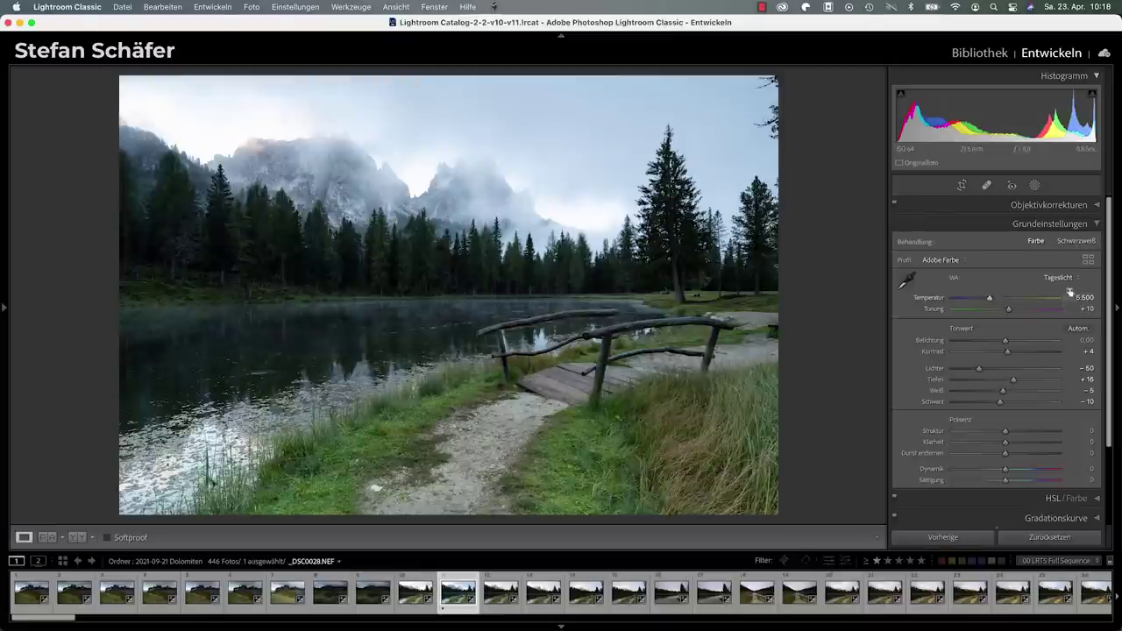
left_click(1068, 280)
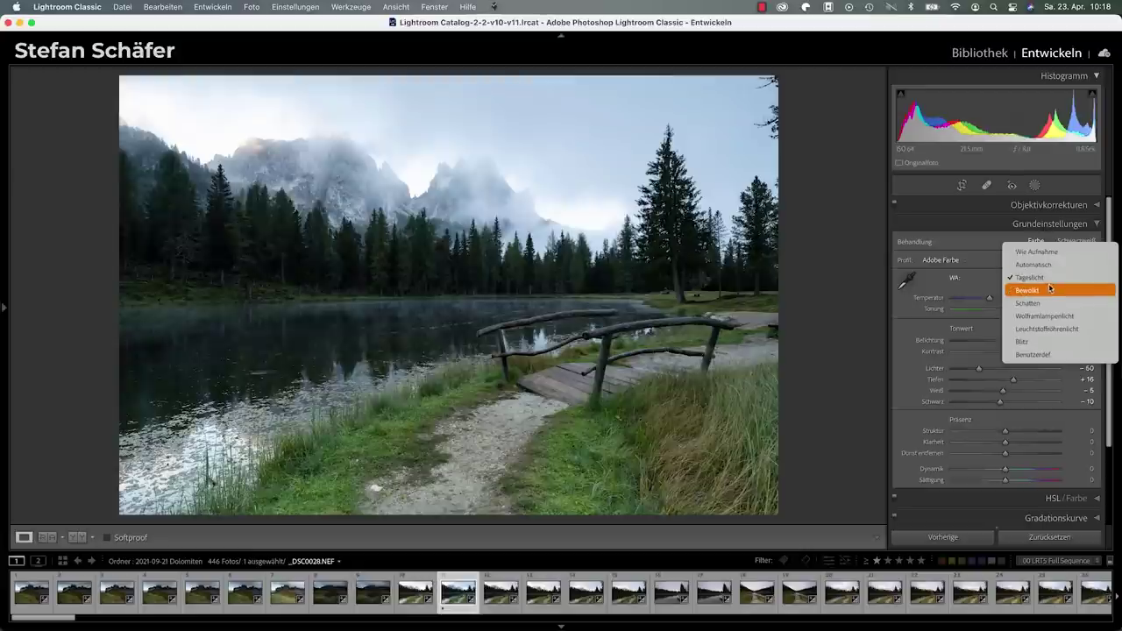
left_click(1049, 290)
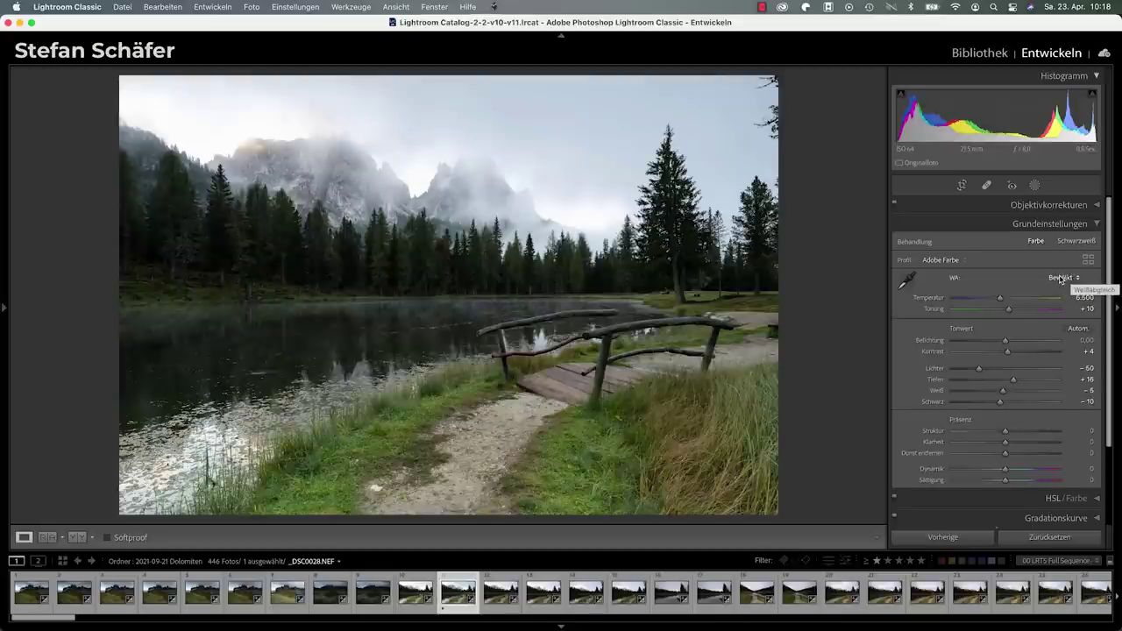
left_click(1070, 278)
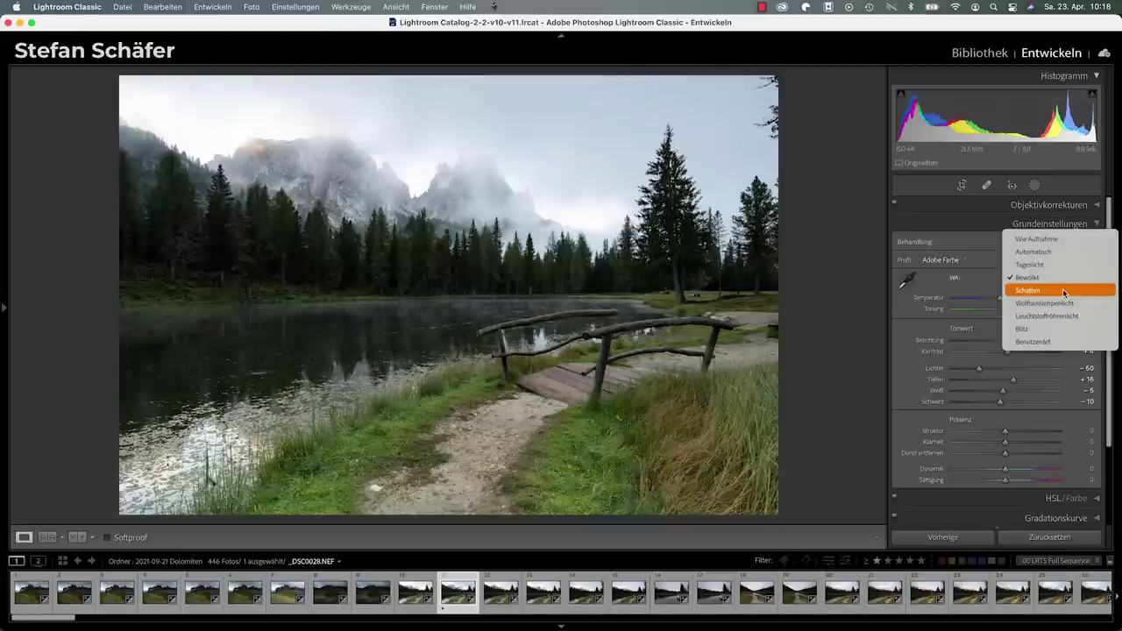
left_click(1063, 290)
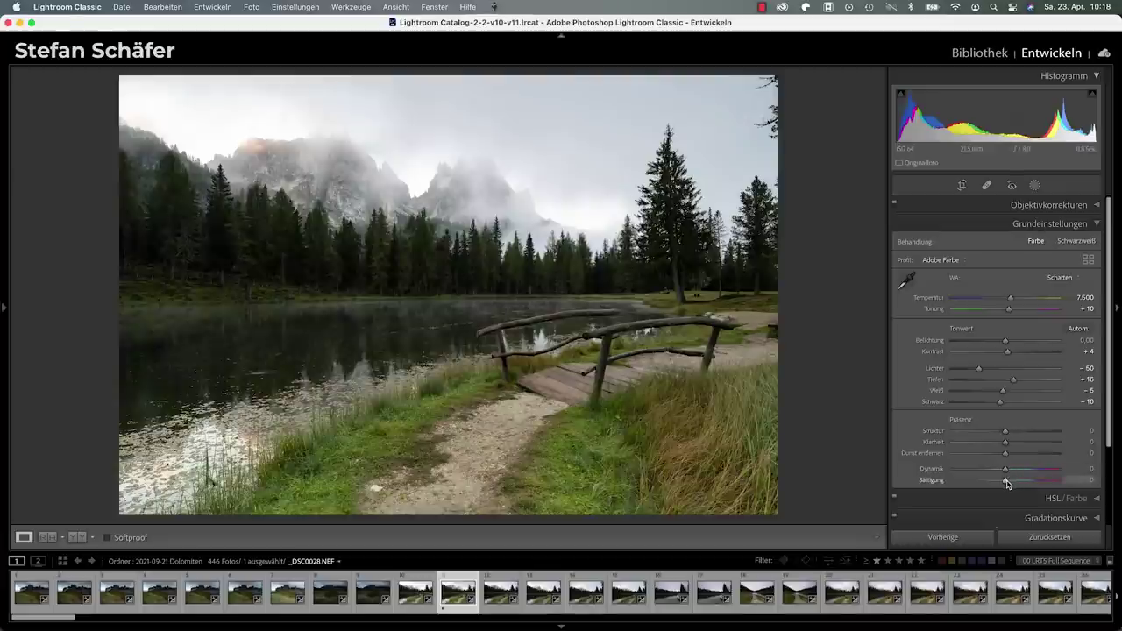
- Push Saturation and Vibrance to +100, then set Temperature 7,806 and Tint +15
left_click_drag(1006, 481, 1068, 483)
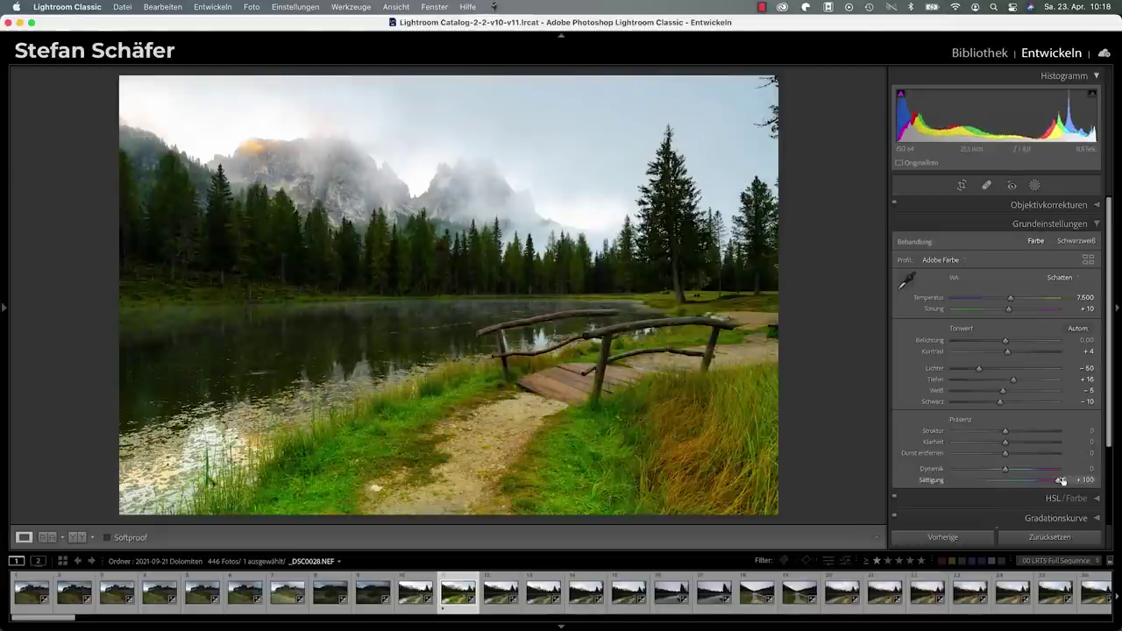
left_click_drag(1008, 471, 1073, 470)
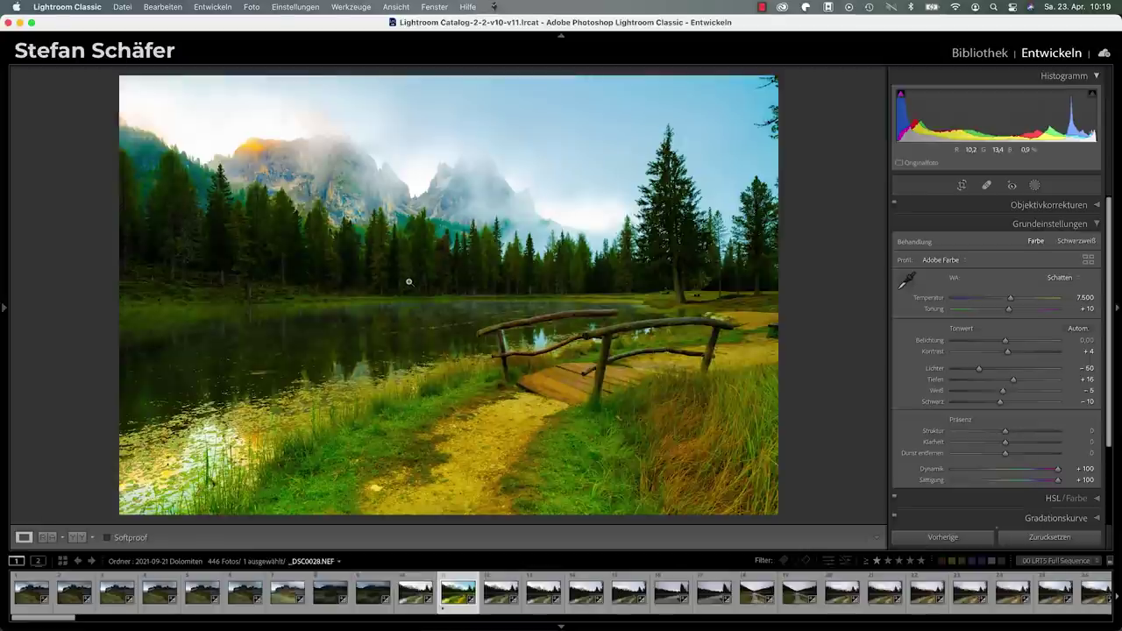
left_click_drag(1009, 299, 1011, 300)
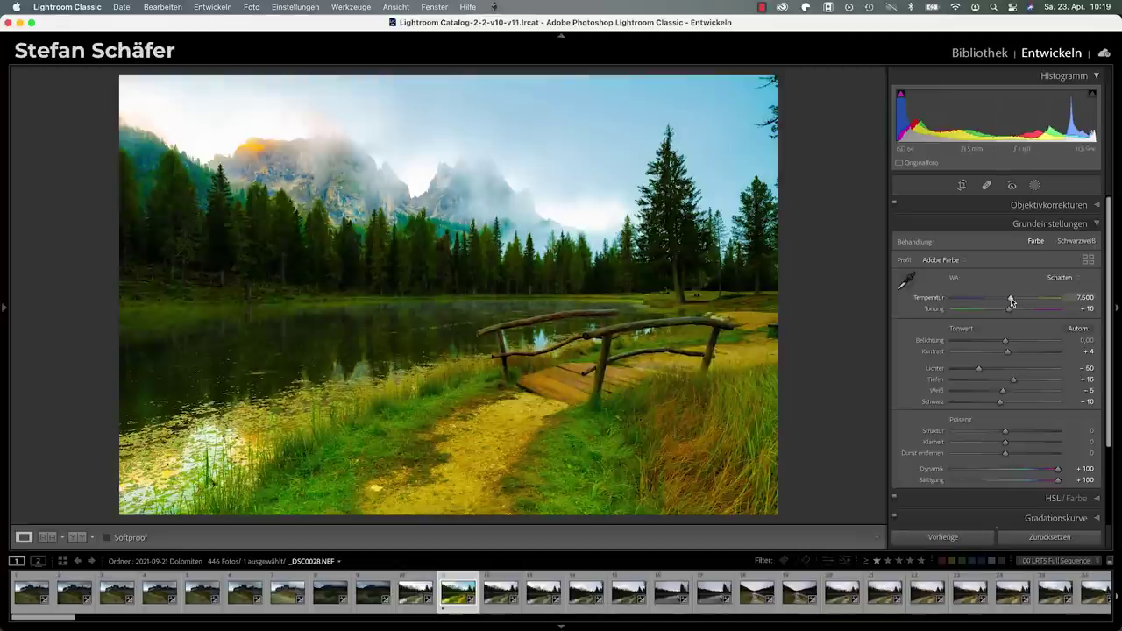
left_click_drag(1010, 300, 1012, 300)
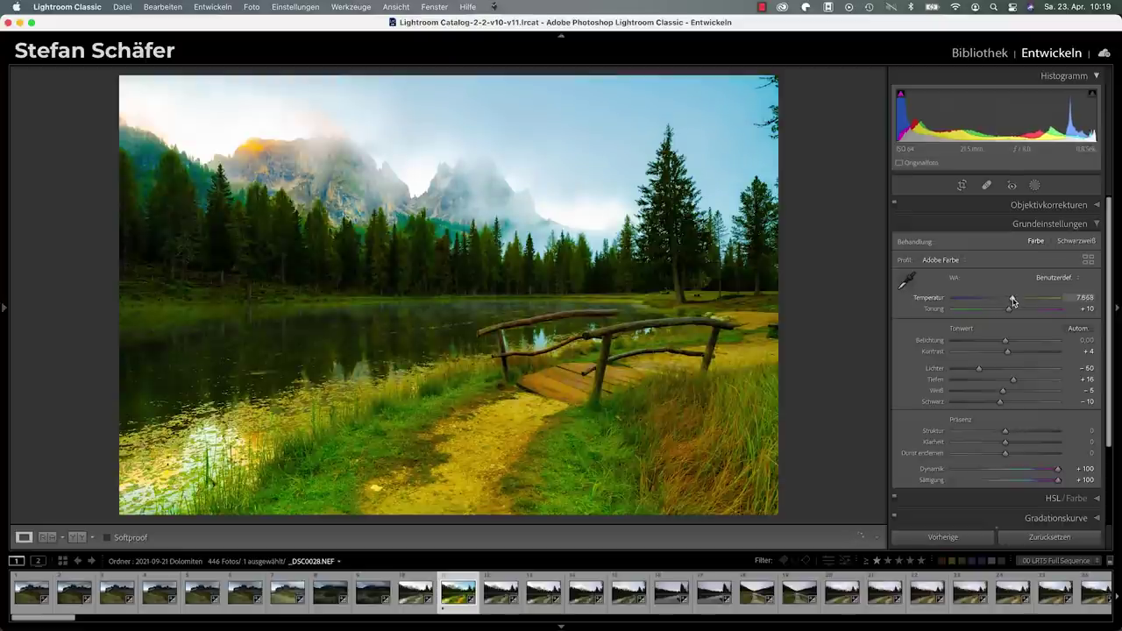
left_click_drag(1012, 301, 1013, 301)
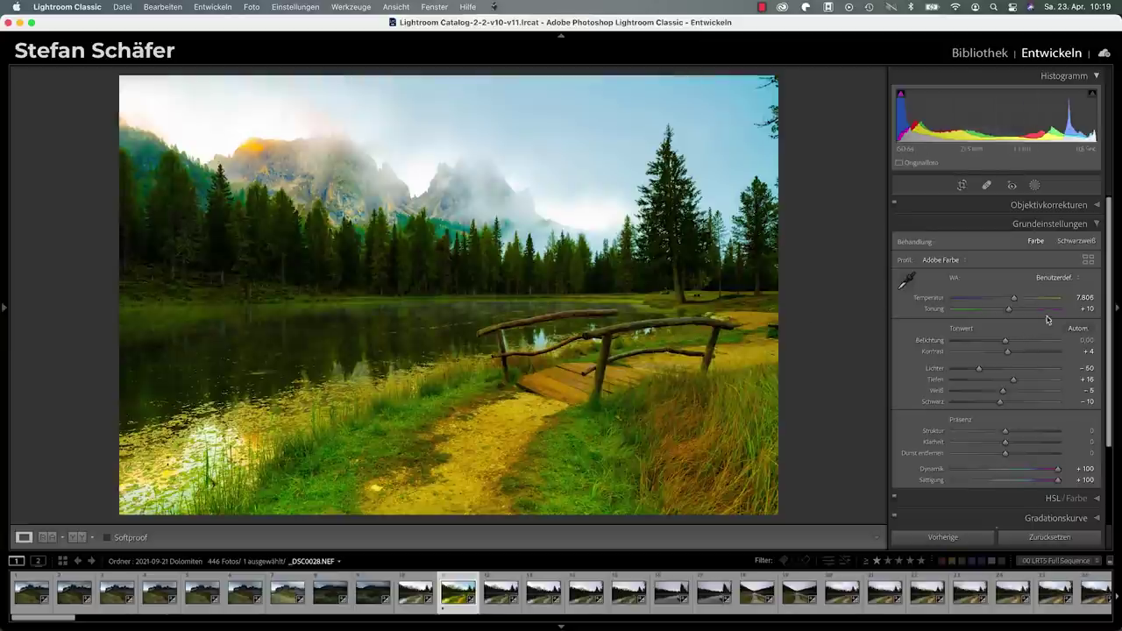
left_click_drag(1010, 313, 1012, 313)
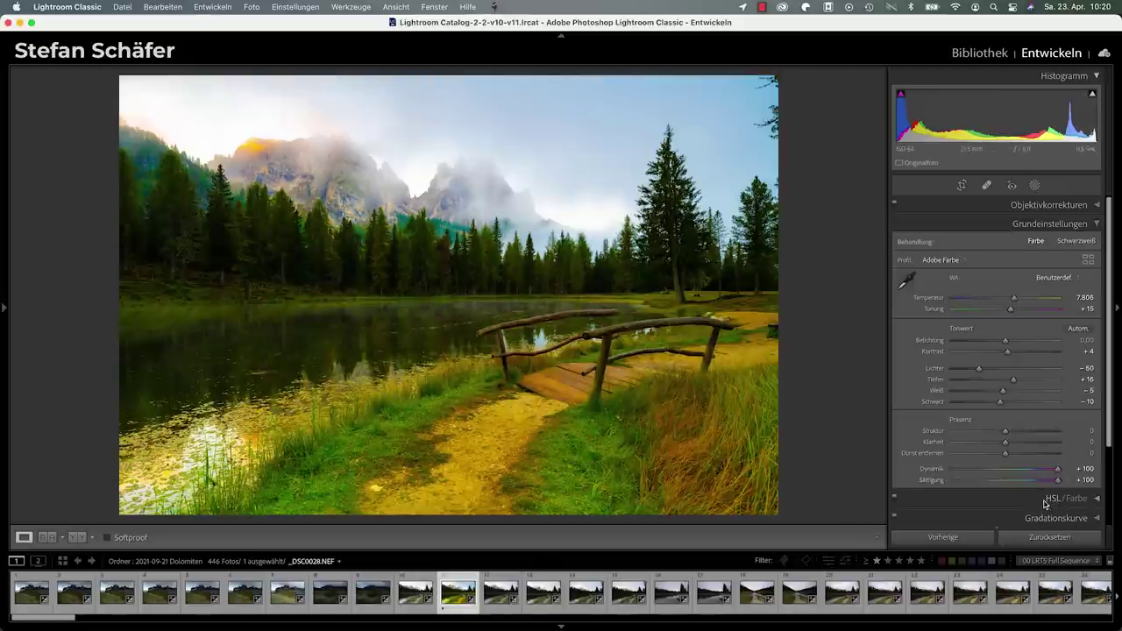
- In the HSL panel, set green Saturation to −10 and green Hue to −7
left_click(1031, 501)
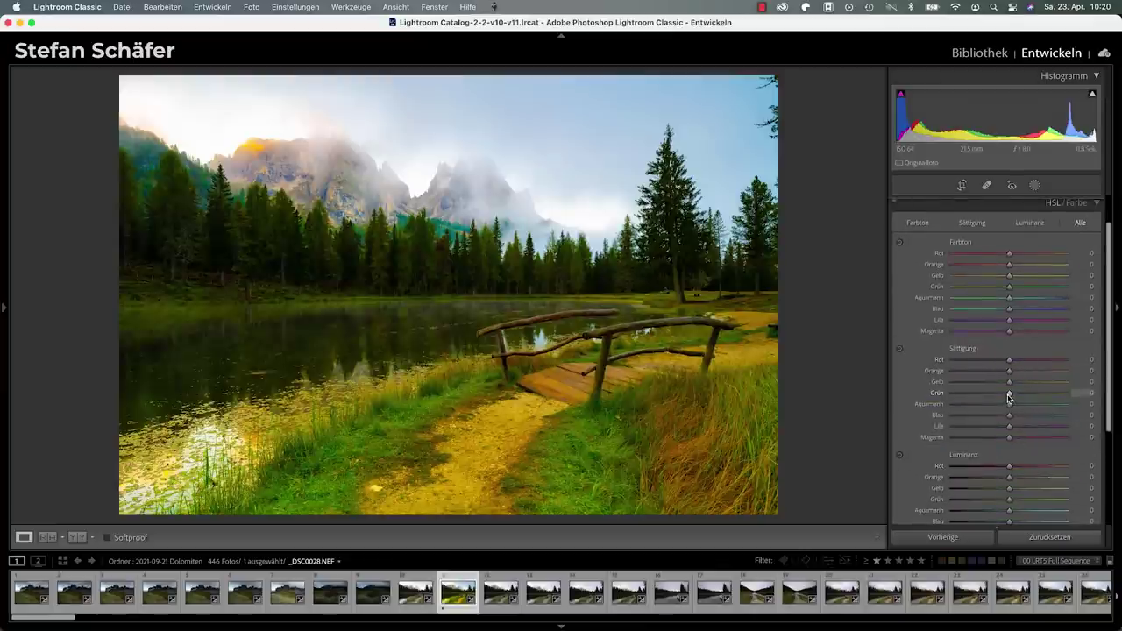
left_click_drag(1009, 396, 1003, 397)
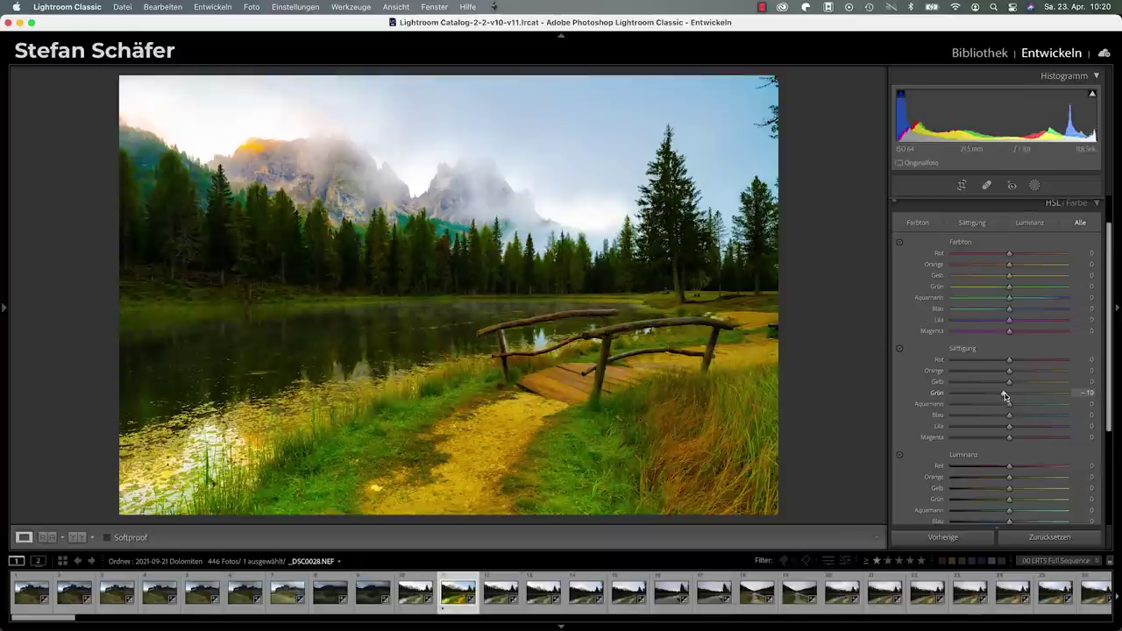
left_click_drag(1009, 289, 1005, 290)
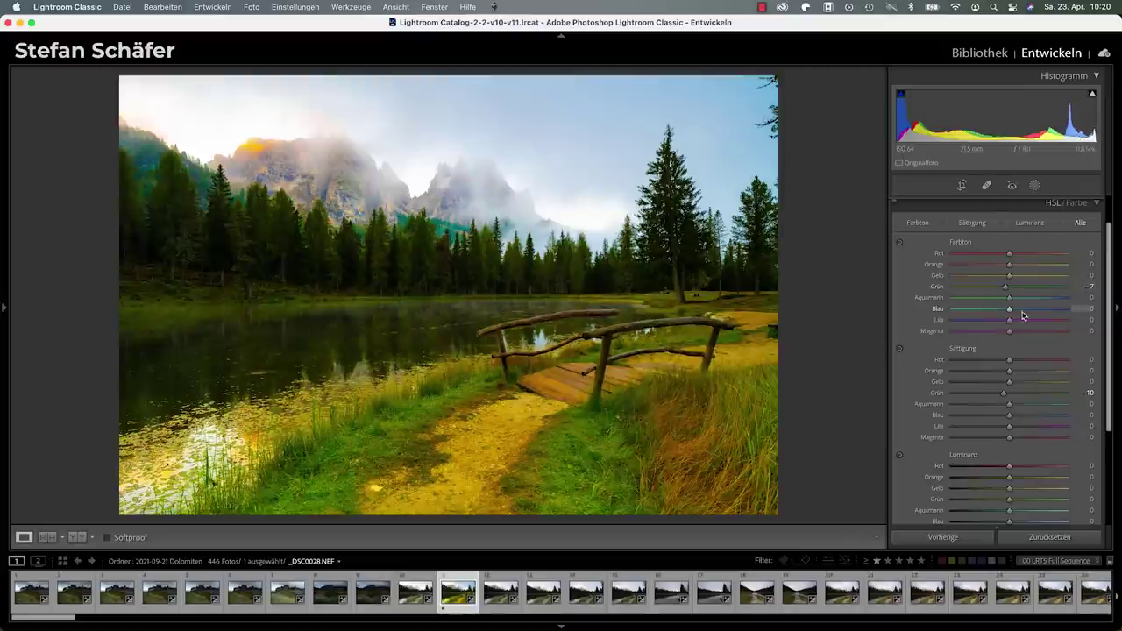
- Reset Vibrance and Saturation to 0 in the Basic panel, then raise Saturation to +6
scroll(1018, 323, "up", 2)
scroll(1017, 324, "down", 1)
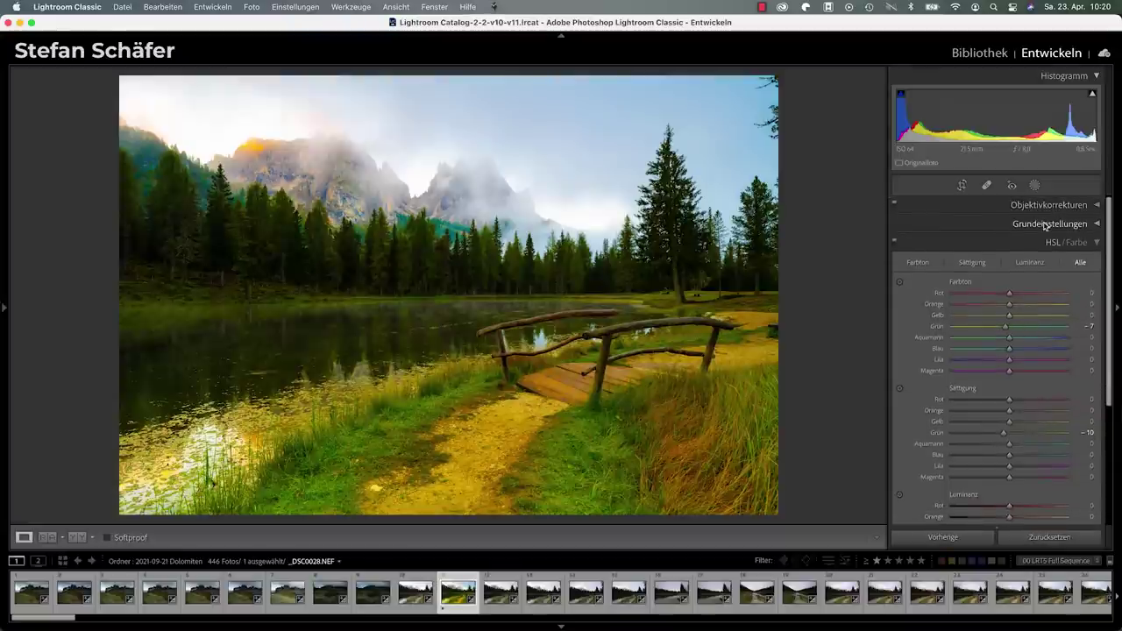
left_click(1045, 224)
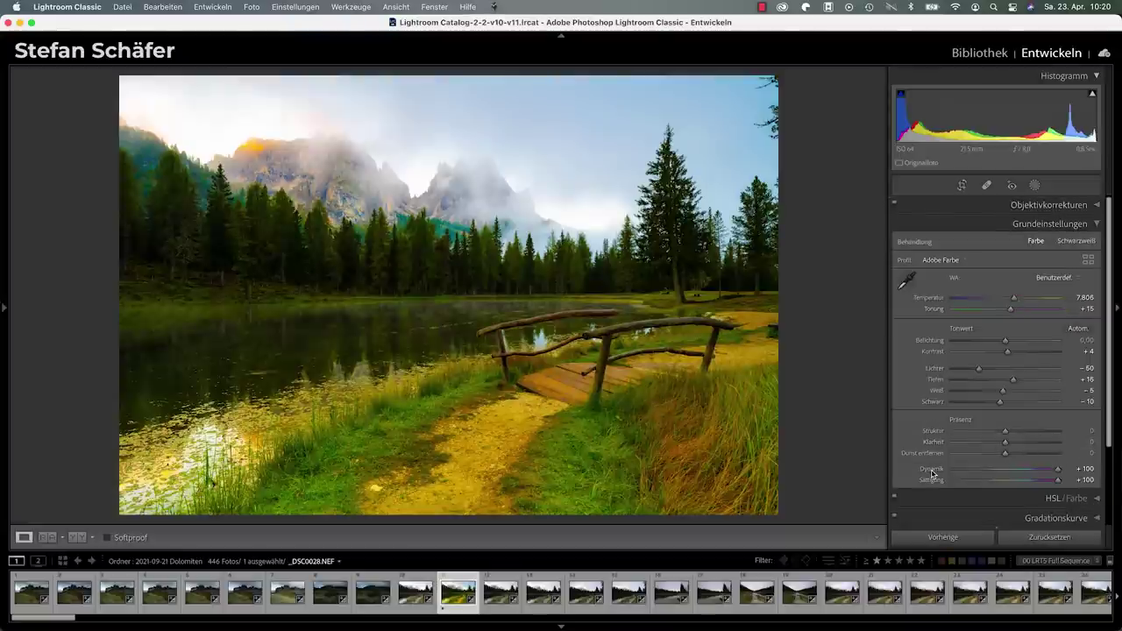
double_click(932, 470)
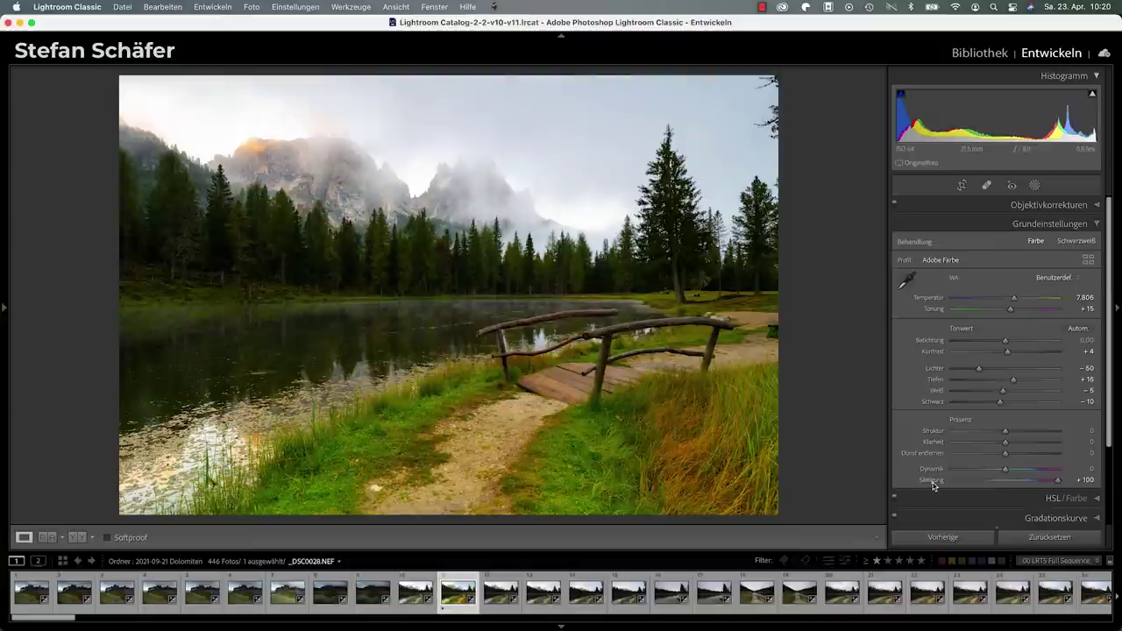
double_click(933, 480)
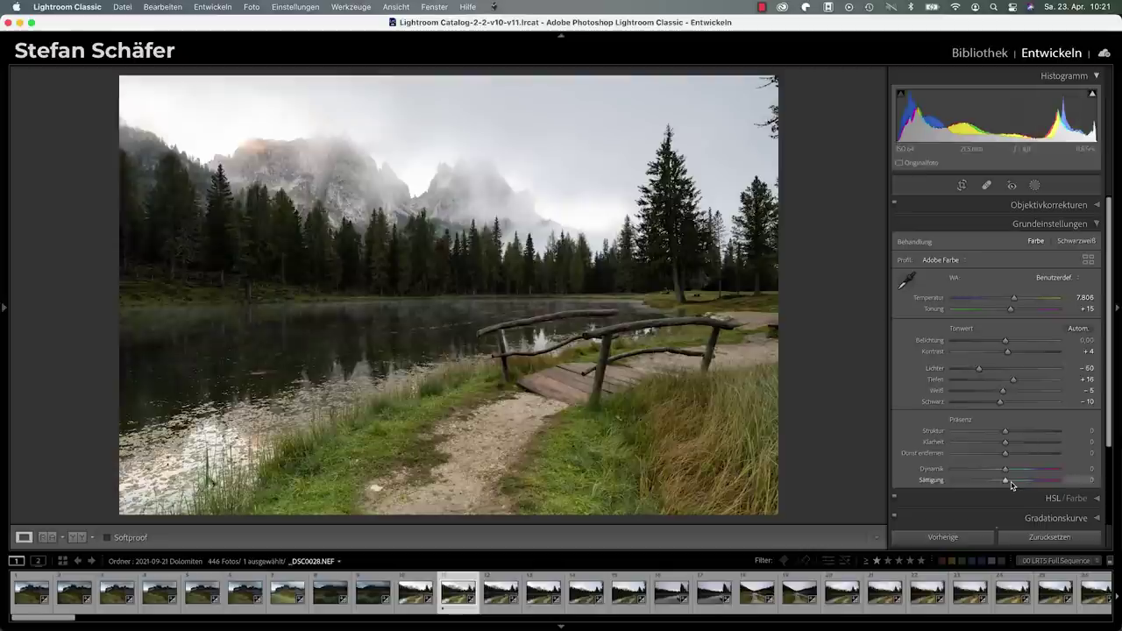
left_click_drag(1007, 483, 1010, 483)
left_click_drag(1009, 483, 1011, 483)
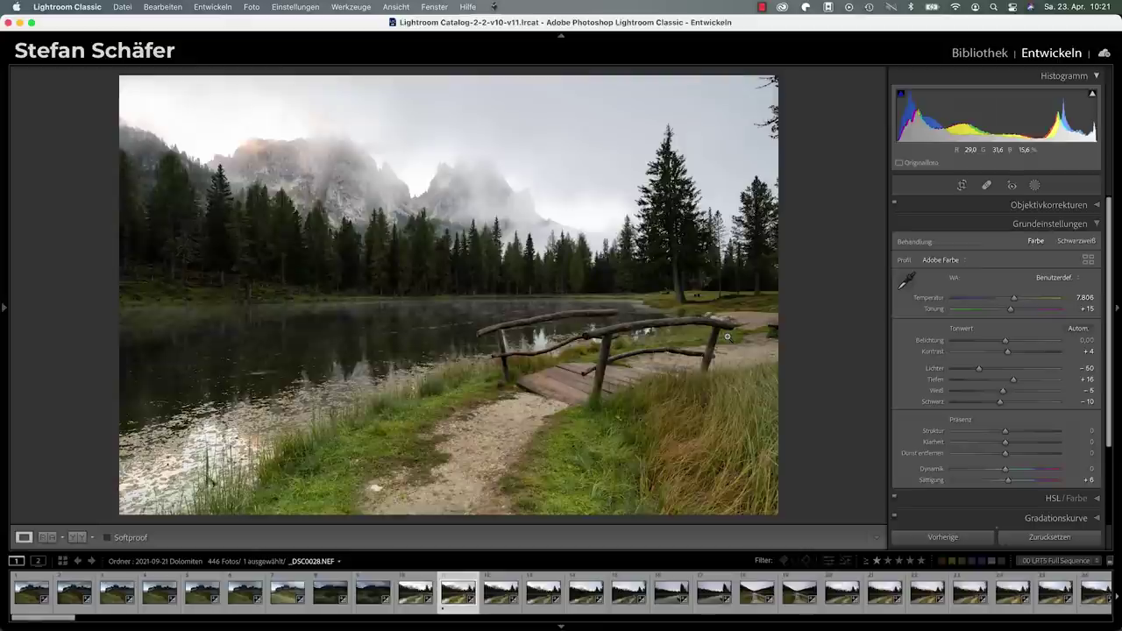
key("backslash")
key("backslash")
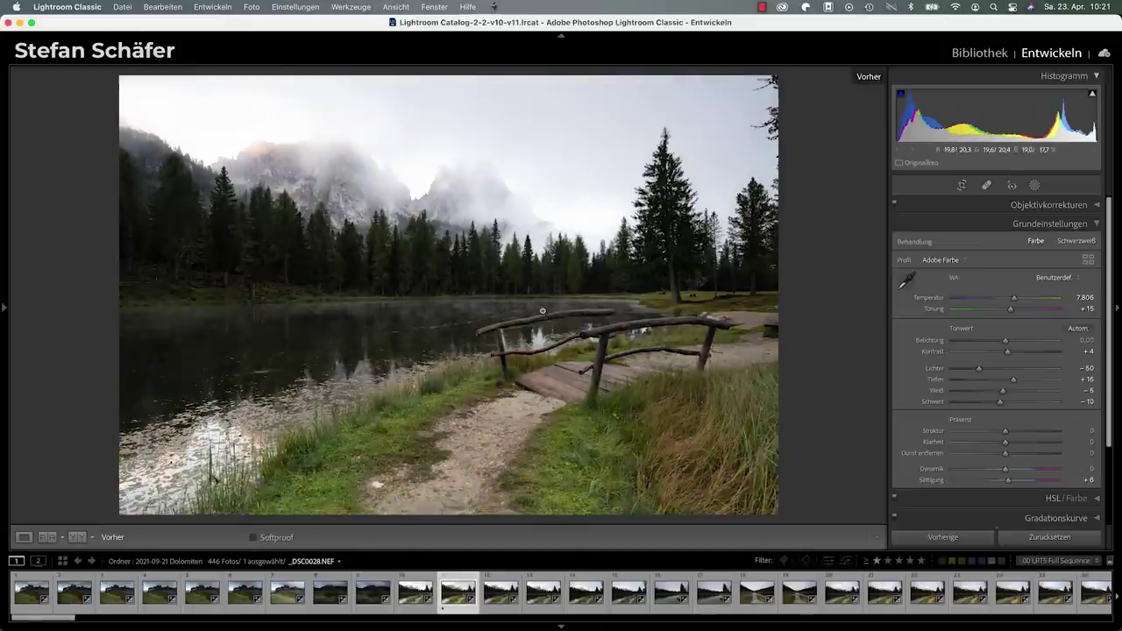
key("backslash")
key("backslash")
key("backslash")
key("backslash")
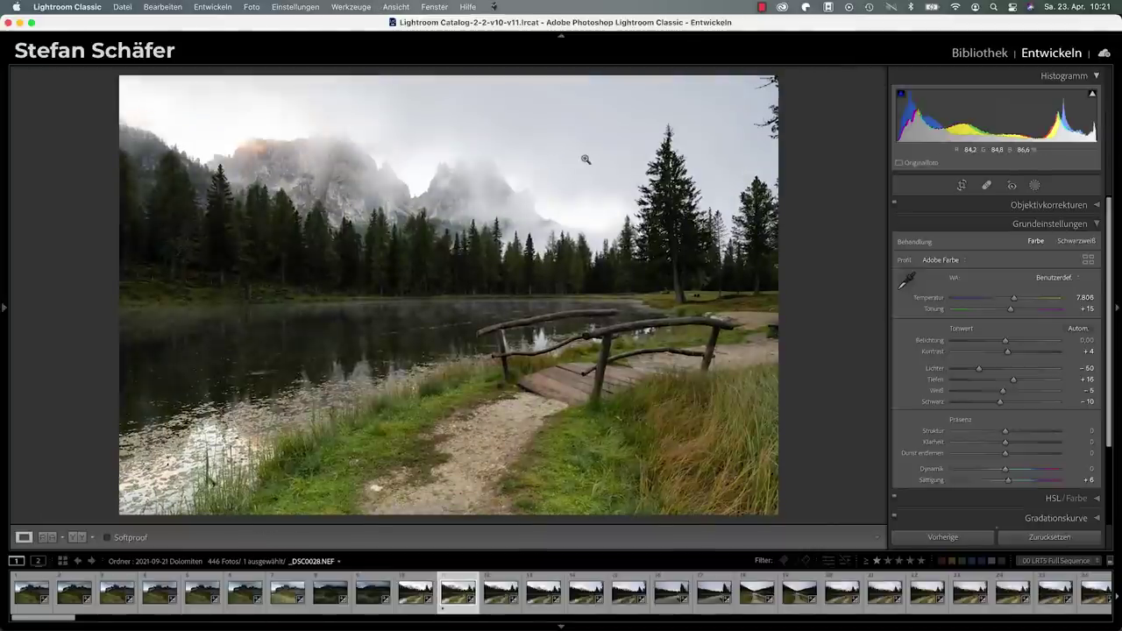
key("backslash")
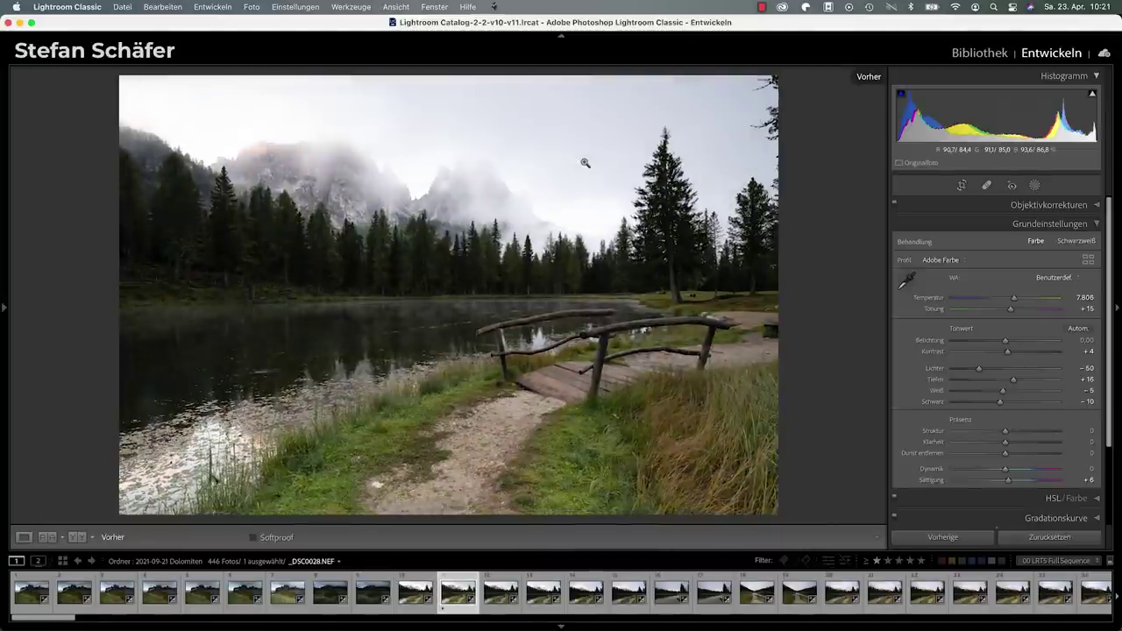
key("backslash")
key("backslash")
key("backslash")
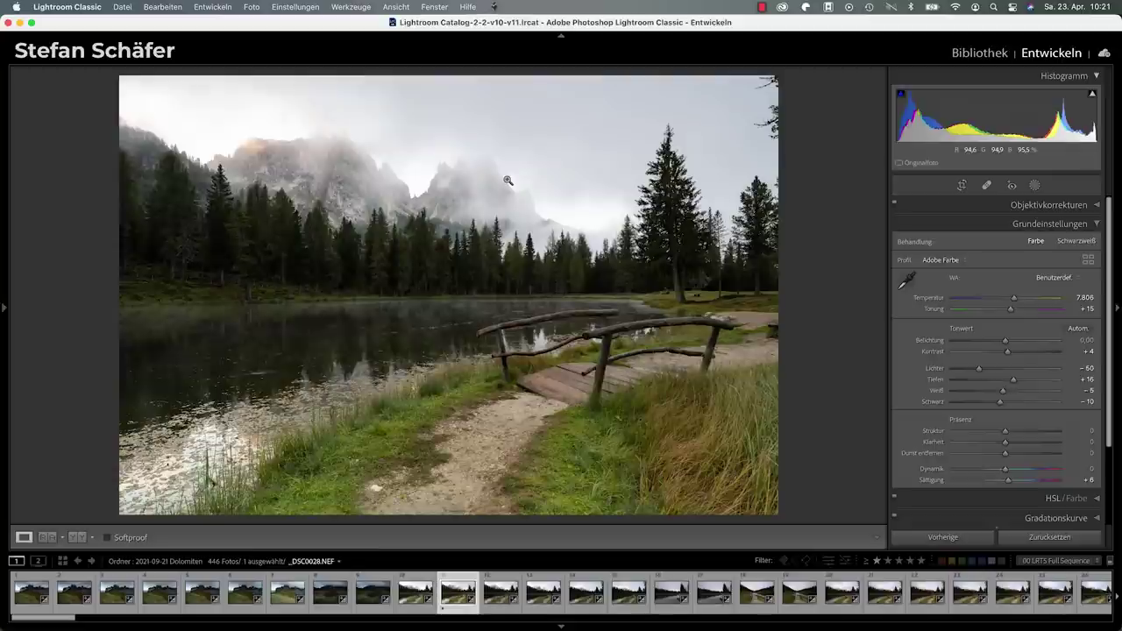
key("backslash")
key("backslash")
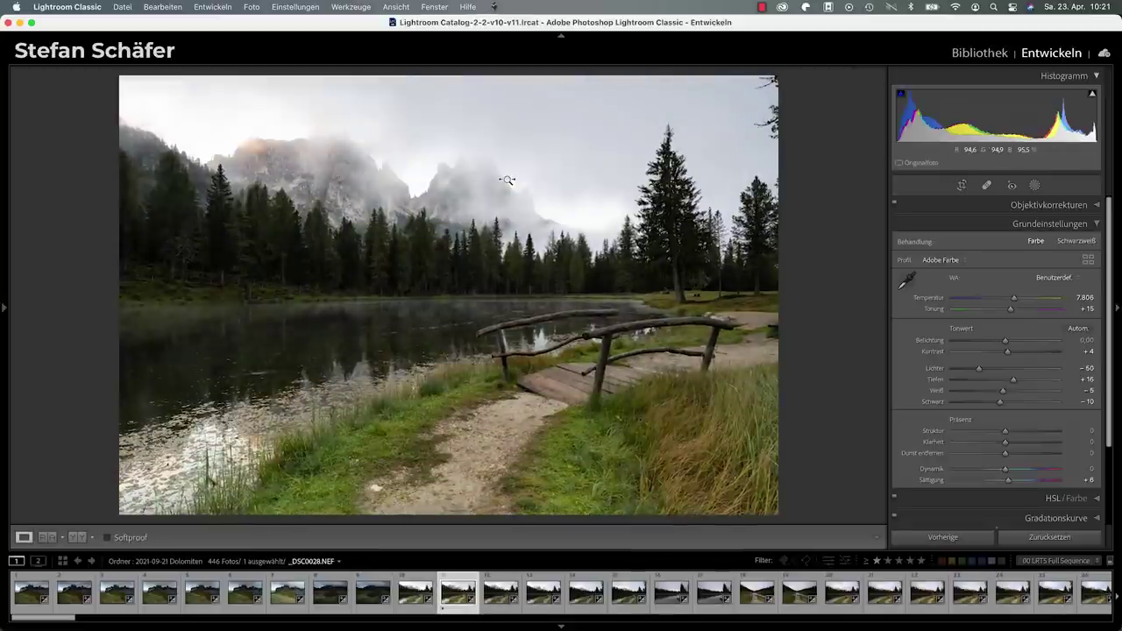